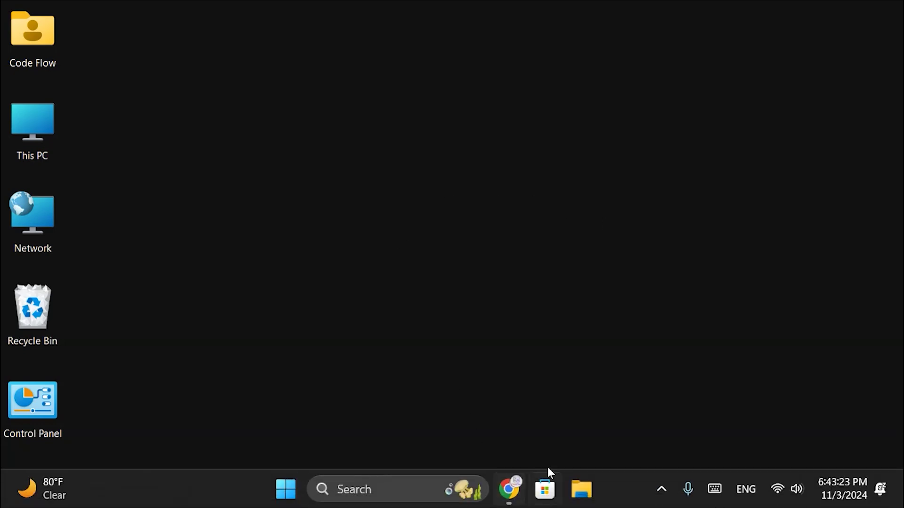
# Open Google Chrome and go to unity.com
pyautogui.moveTo(552, 507)
pyautogui.click(509, 490)
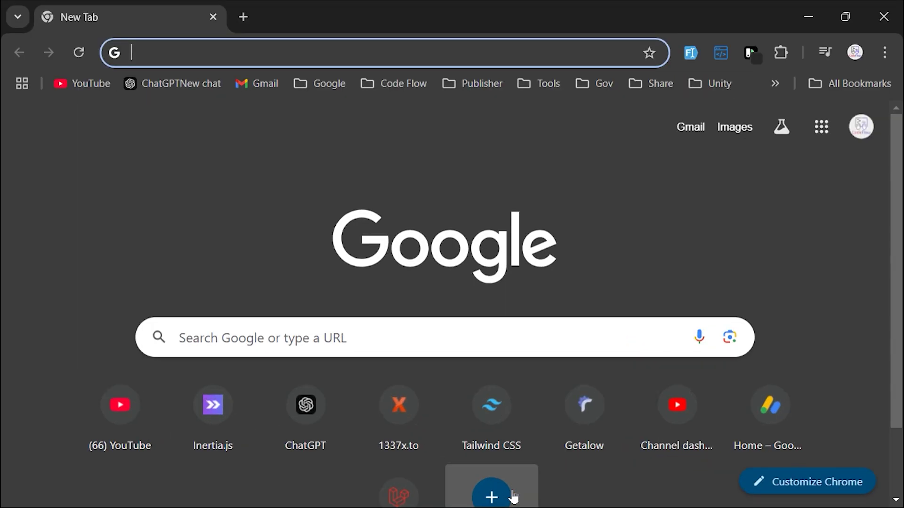
pyautogui.write('unity.com')
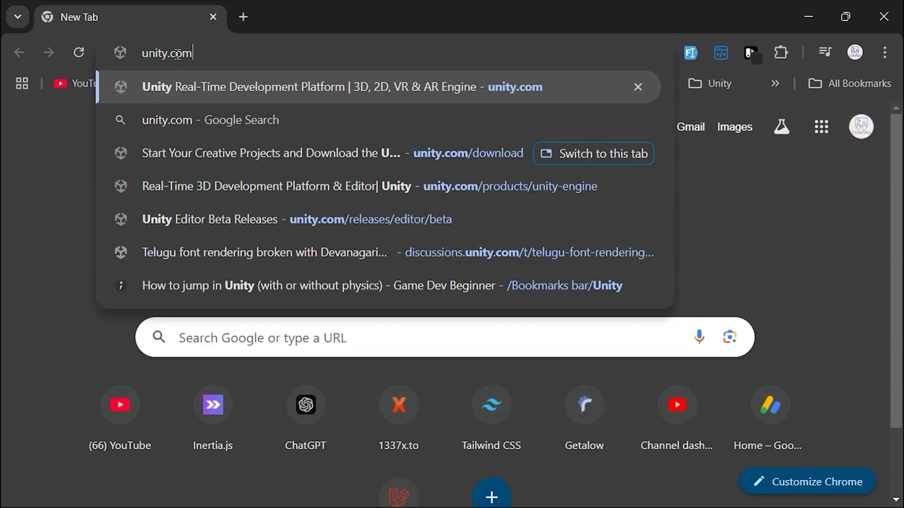
pyautogui.press('Return')
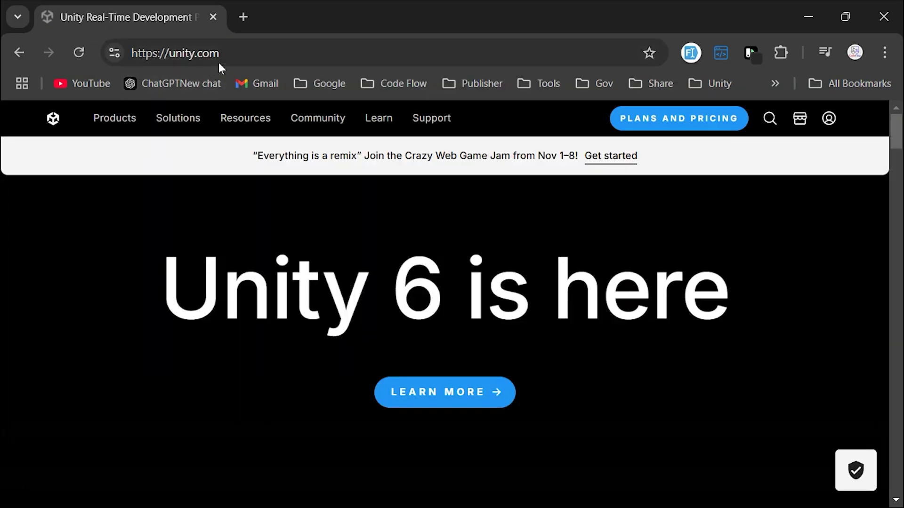
# Open Unity's Plans and pricing page and scroll to the Student, Personal and Pro plan cards
pyautogui.moveTo(378, 118)
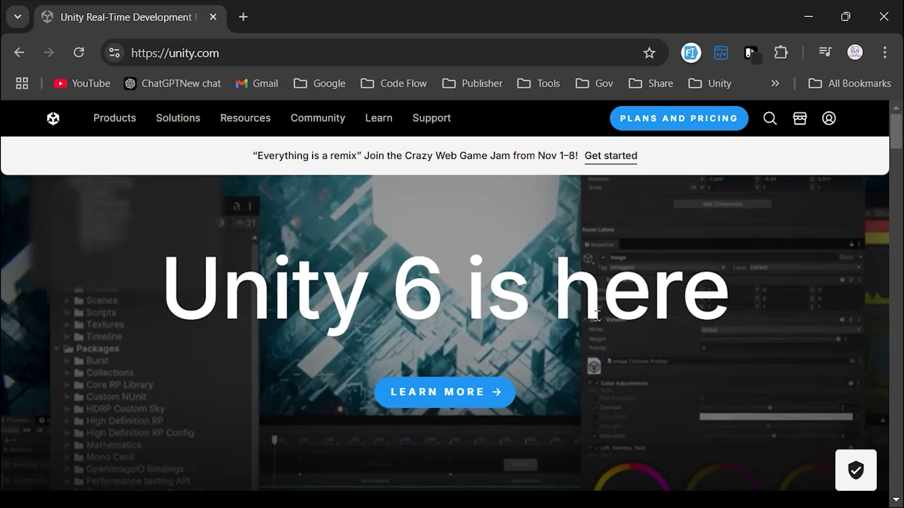
pyautogui.click(706, 126)
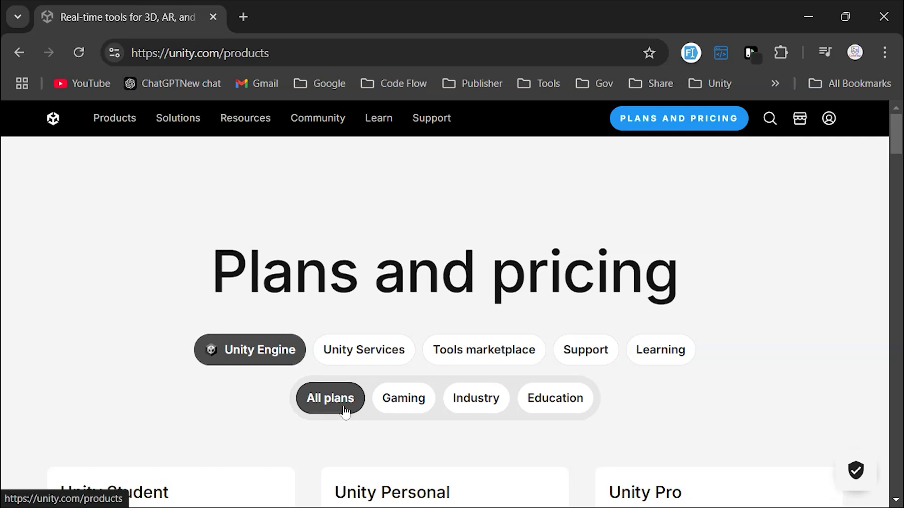
pyautogui.scroll(-5, 339, 269)
pyautogui.moveTo(335, 246); pyautogui.dragTo(462, 250)
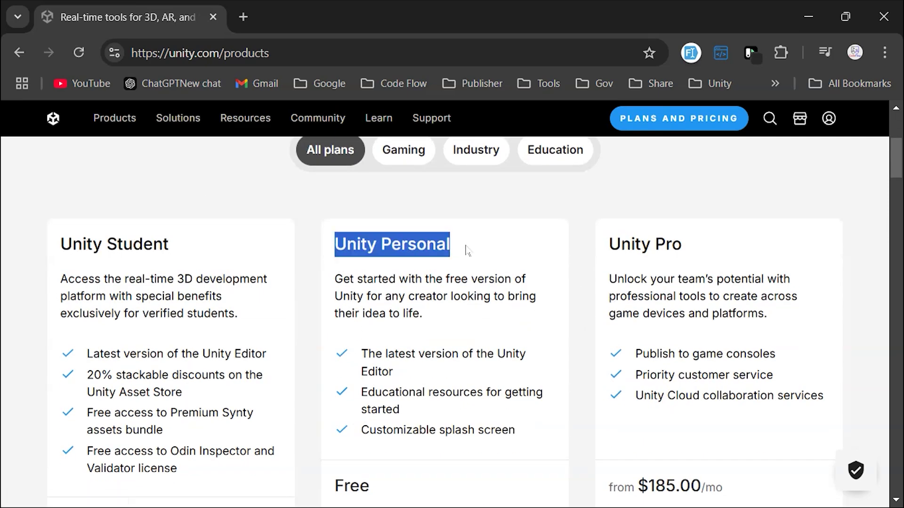
pyautogui.scroll(-2, 468, 254)
pyautogui.click(466, 257)
pyautogui.scroll(-2, 436, 311)
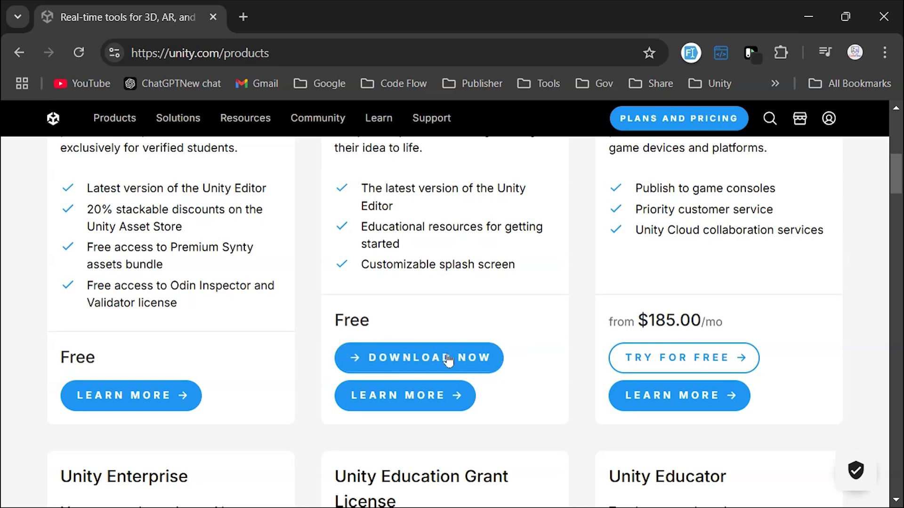
pyautogui.scroll(2, 468, 329)
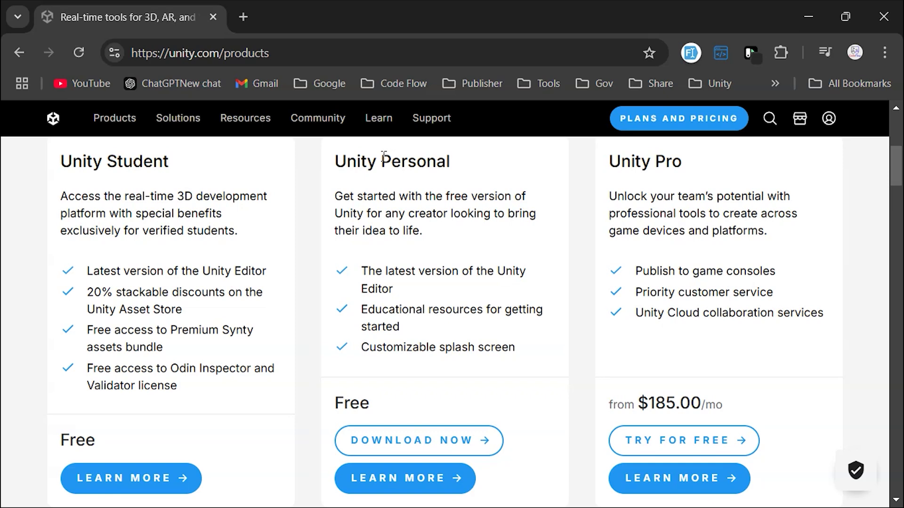
# Download UnityHubSetup.exe from the Unity Personal download page and run it from Chrome's downloads
pyautogui.click(439, 445)
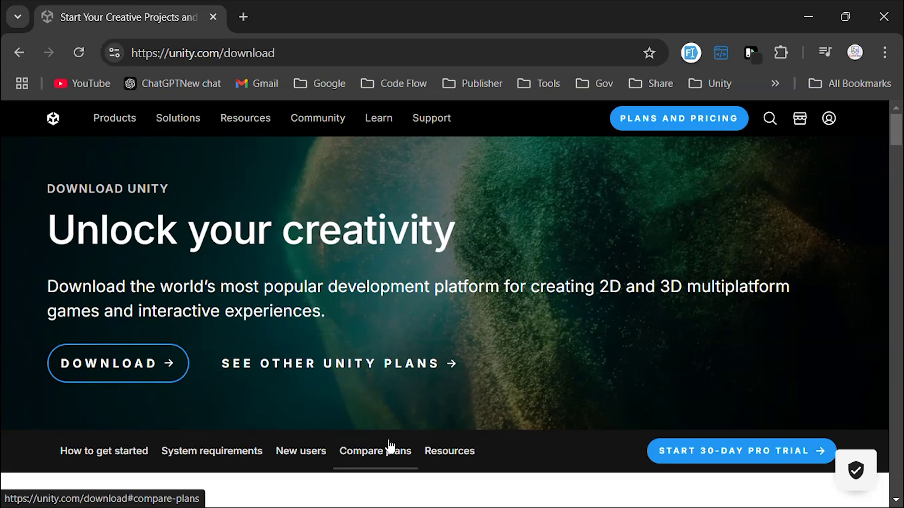
pyautogui.click(135, 375)
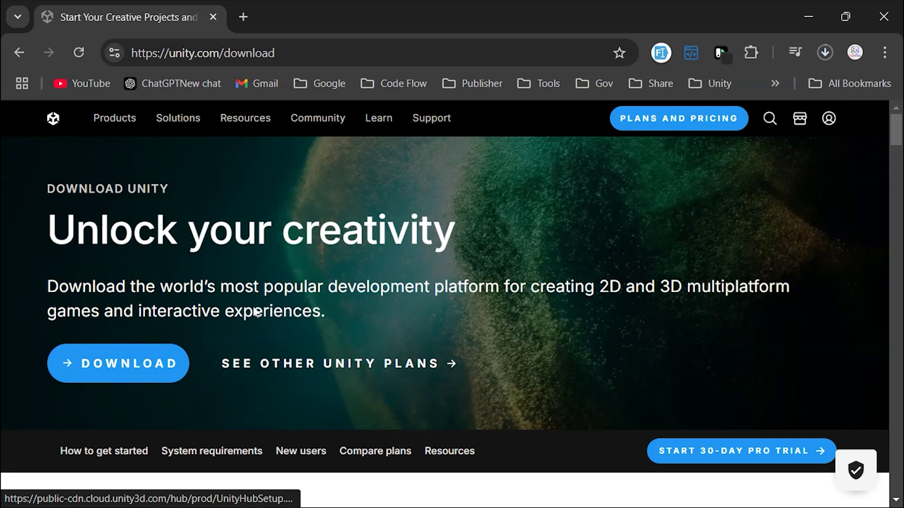
pyautogui.click(823, 52)
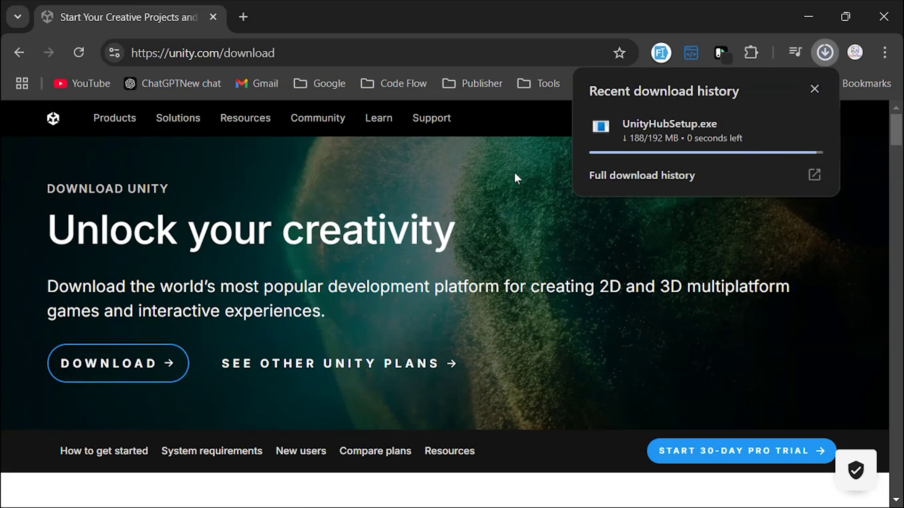
pyautogui.click(691, 126)
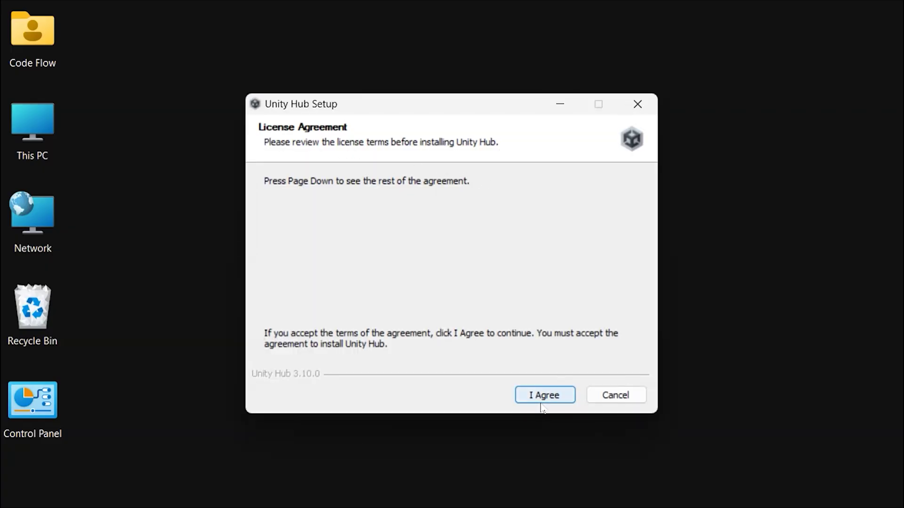
# Accept the licence and install Unity Hub to the default C:\Program Files\Unity Hub folder
pyautogui.click(545, 401)
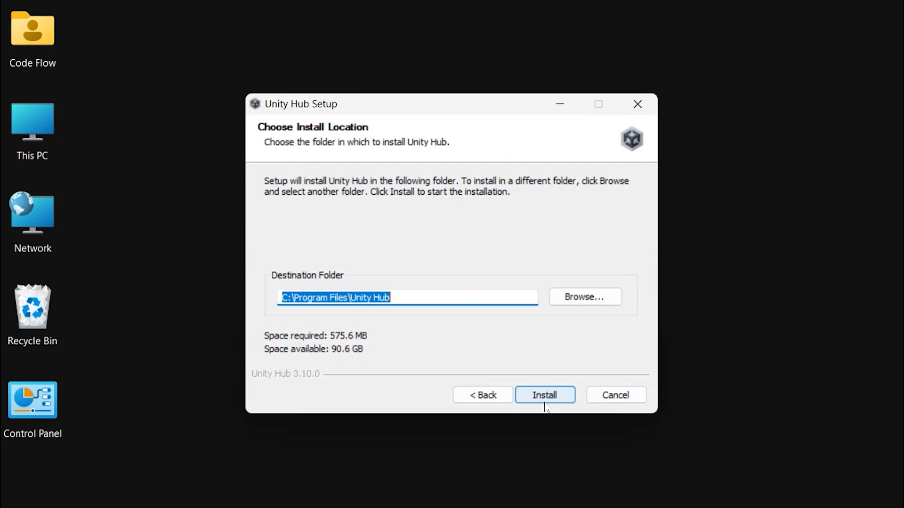
pyautogui.moveTo(281, 297); pyautogui.dragTo(452, 302)
pyautogui.press('Tab')
pyautogui.click(557, 397)
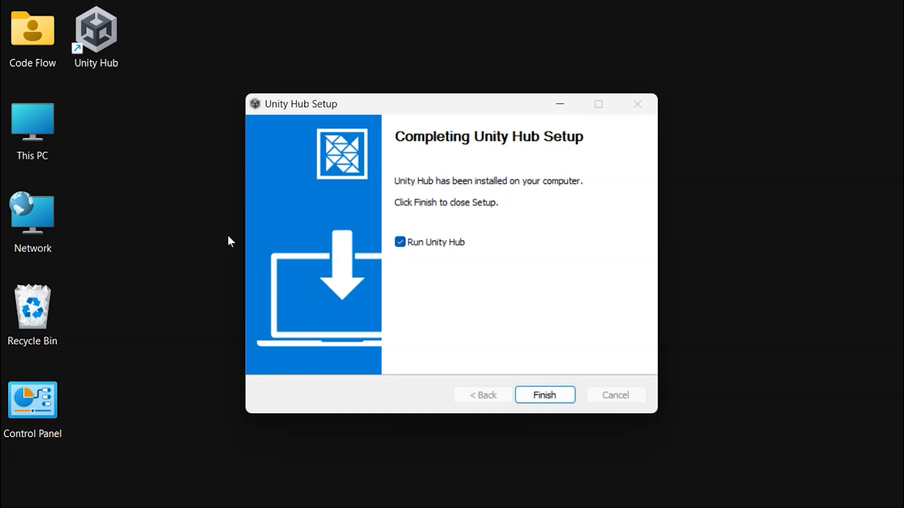
# Finish setup to launch Unity Hub and skip the offered Unity 6 editor installation
pyautogui.click(561, 395)
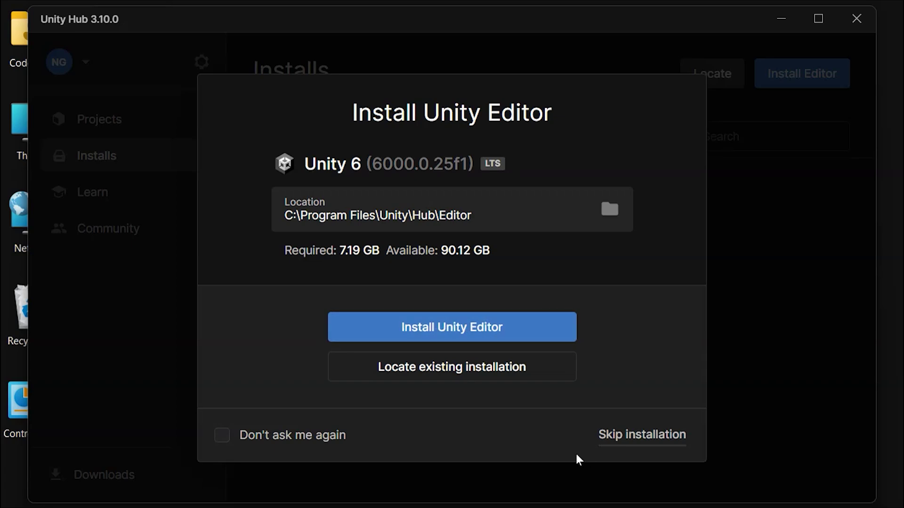
pyautogui.click(624, 436)
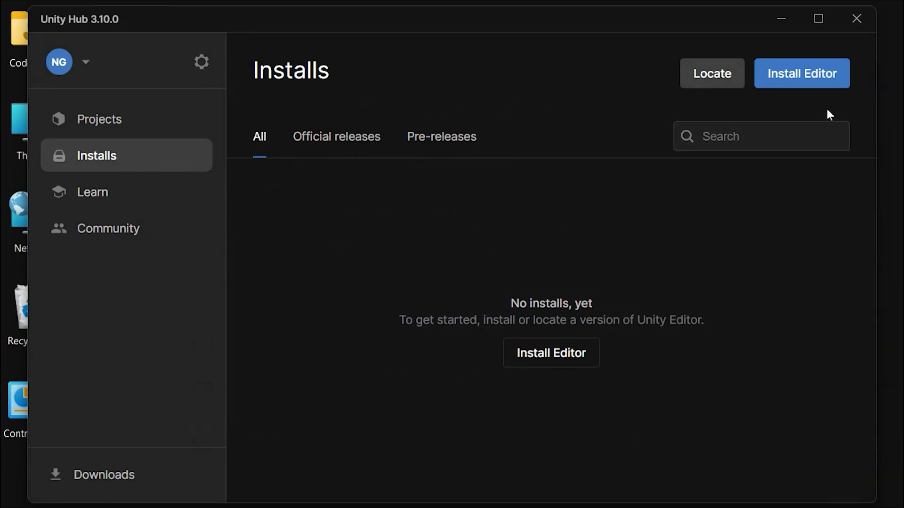
# Browse the Official and Pre-release editor lists, then pick Unity 6 (6000.0.25f1) LTS to install
pyautogui.click(833, 75)
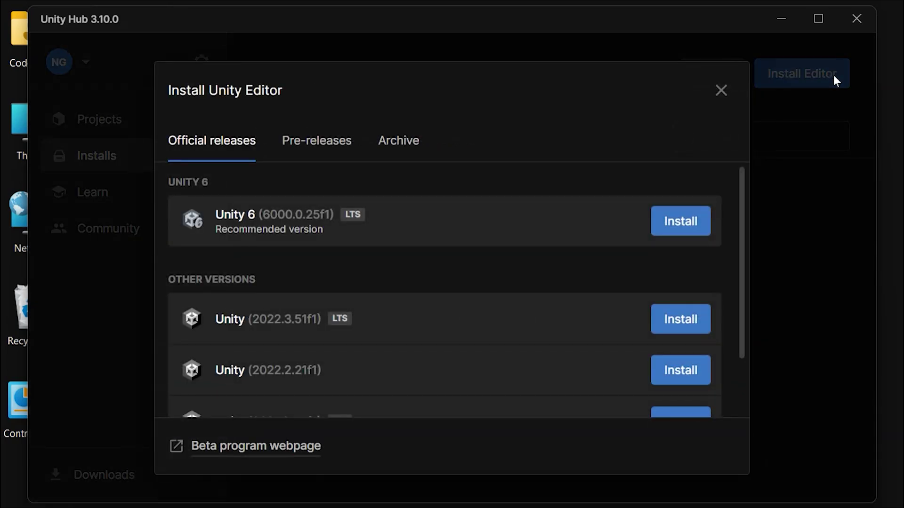
pyautogui.scroll(-2, 280, 255)
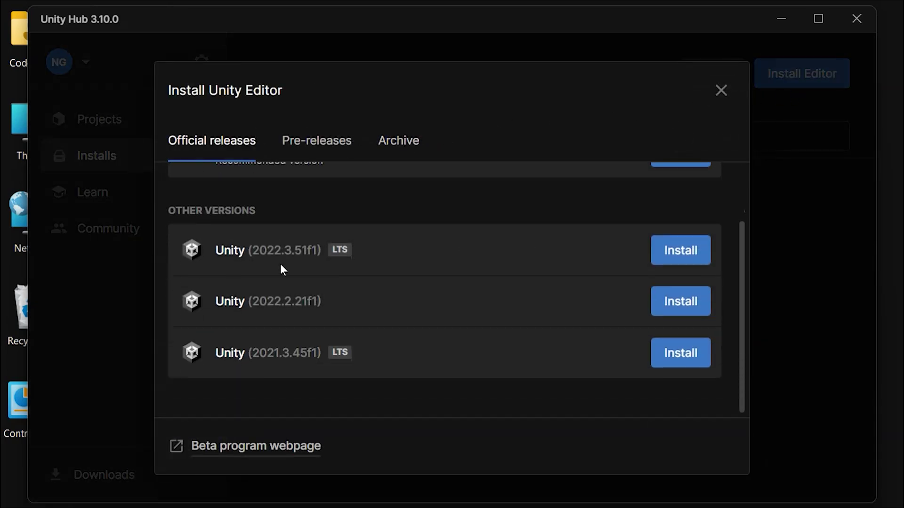
pyautogui.scroll(2, 282, 382)
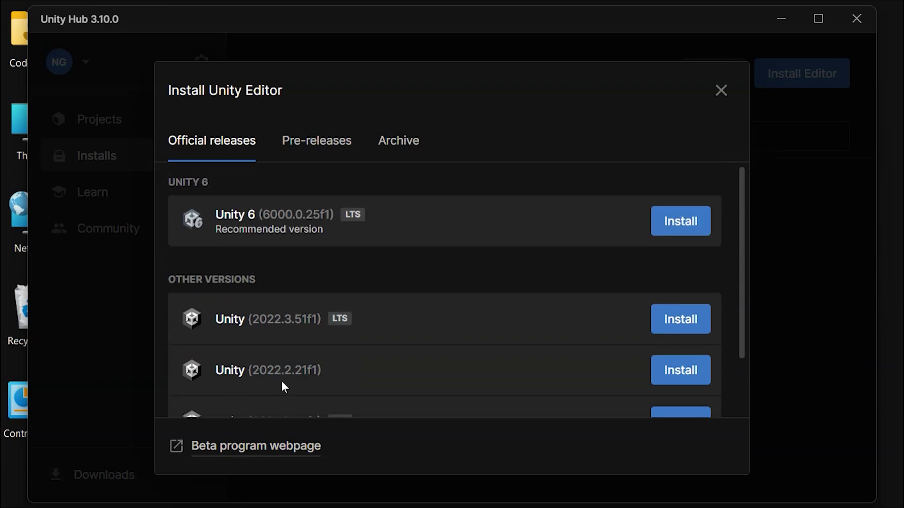
pyautogui.click(310, 136)
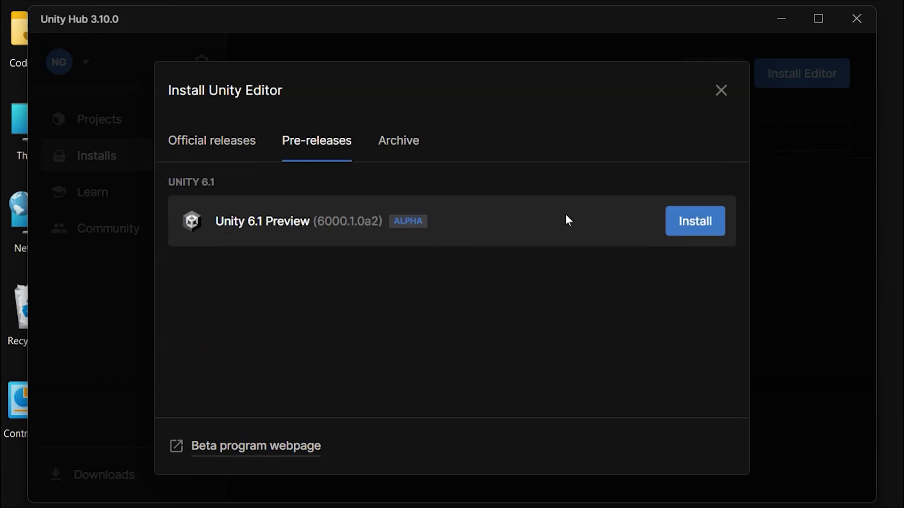
pyautogui.click(227, 149)
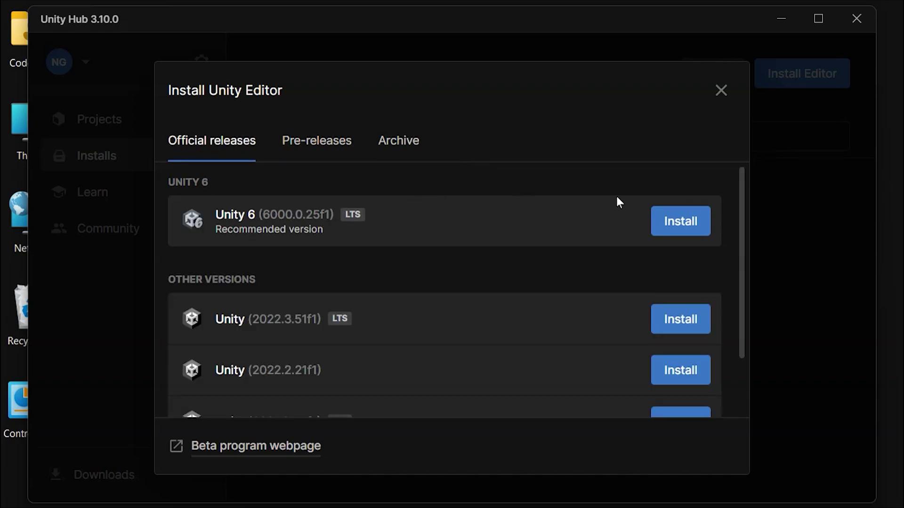
pyautogui.click(672, 224)
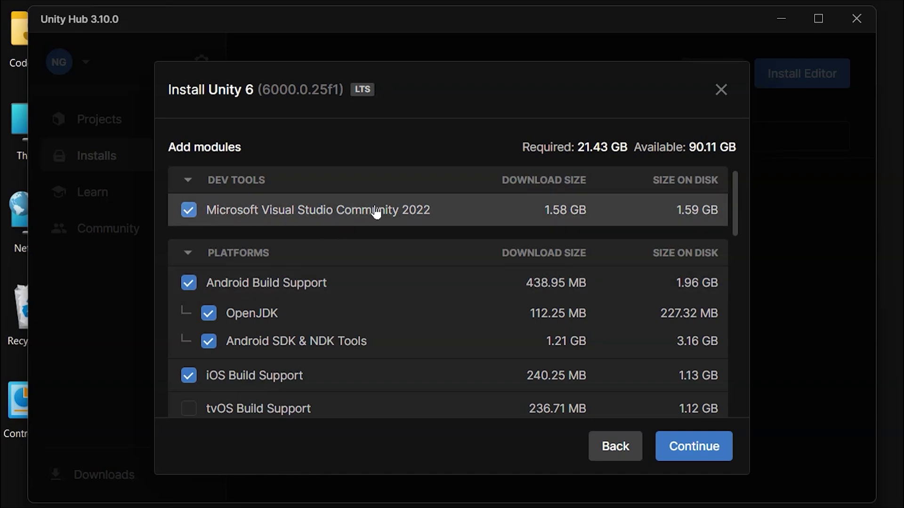
# Keep Microsoft Visual Studio Community 2022 and Android Build Support ticked in the module list
pyautogui.click(198, 219)
pyautogui.click(198, 218)
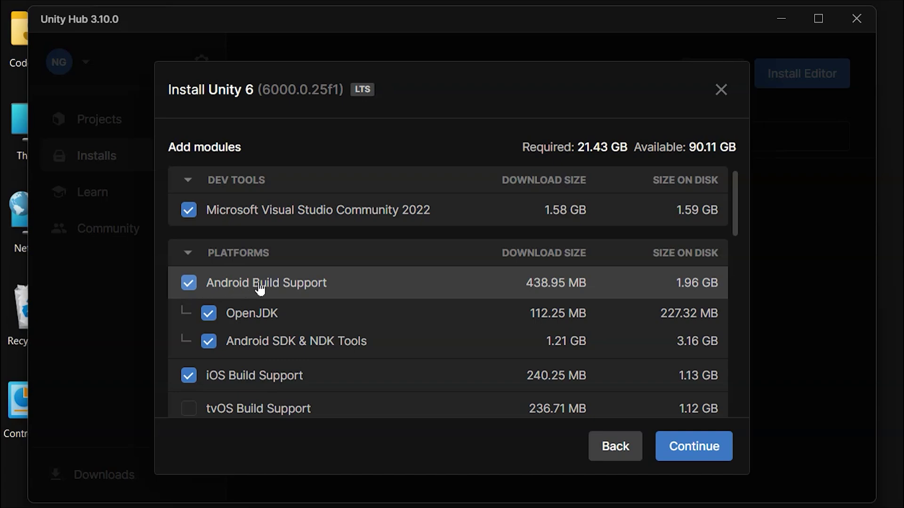
pyautogui.click(313, 296)
pyautogui.click(313, 295)
# Review the remaining modules, including iOS Build Support and Documentation, and continue past module selection
pyautogui.scroll(-2, 313, 295)
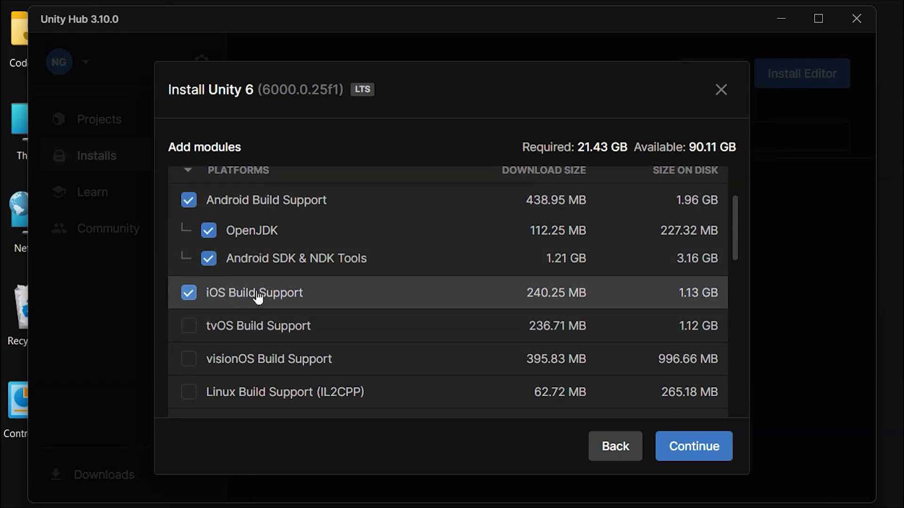
pyautogui.scroll(-4, 258, 297)
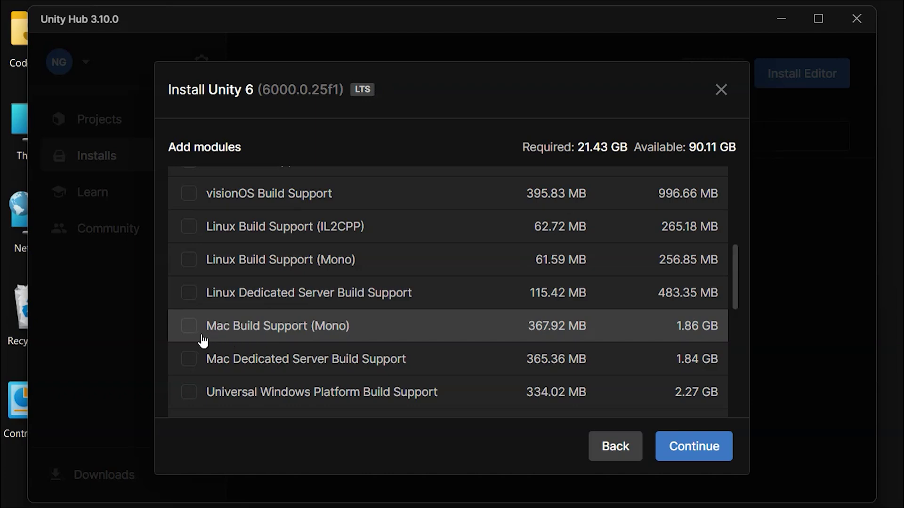
pyautogui.scroll(1, 235, 340)
pyautogui.scroll(-1, 233, 339)
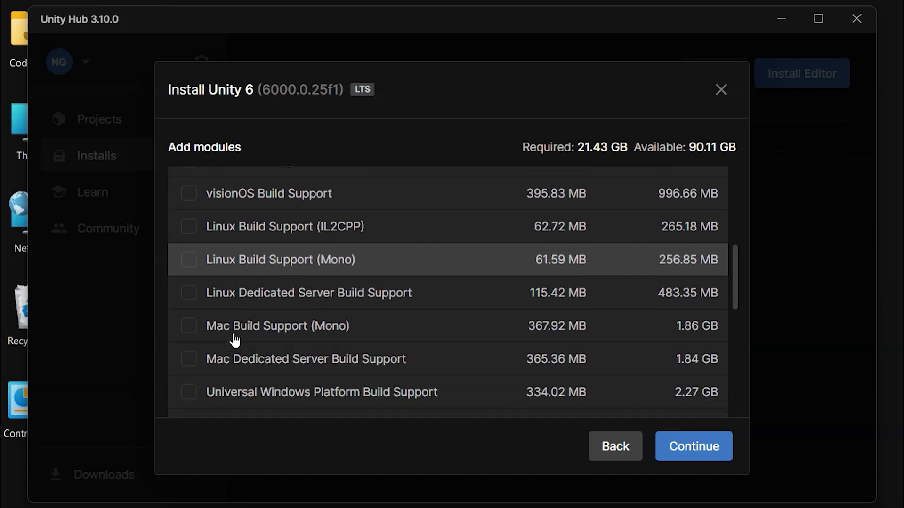
pyautogui.scroll(-5, 327, 343)
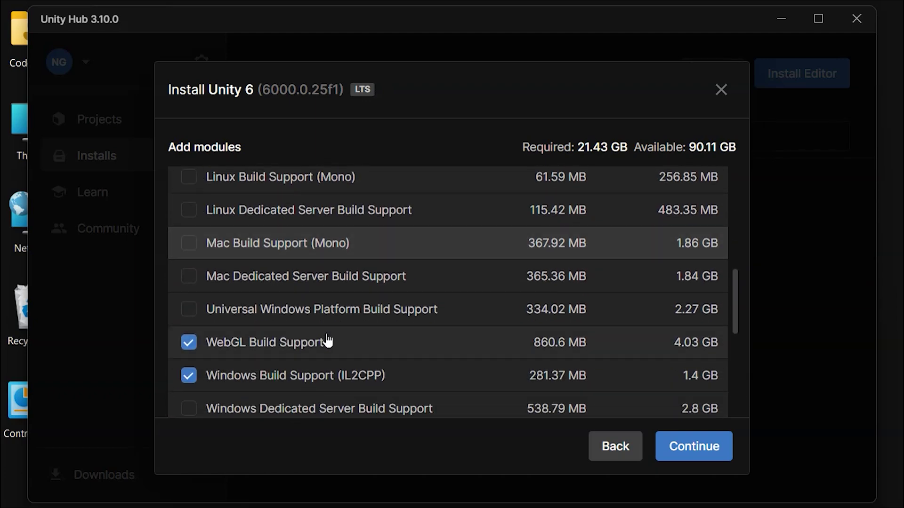
pyautogui.scroll(2, 242, 260)
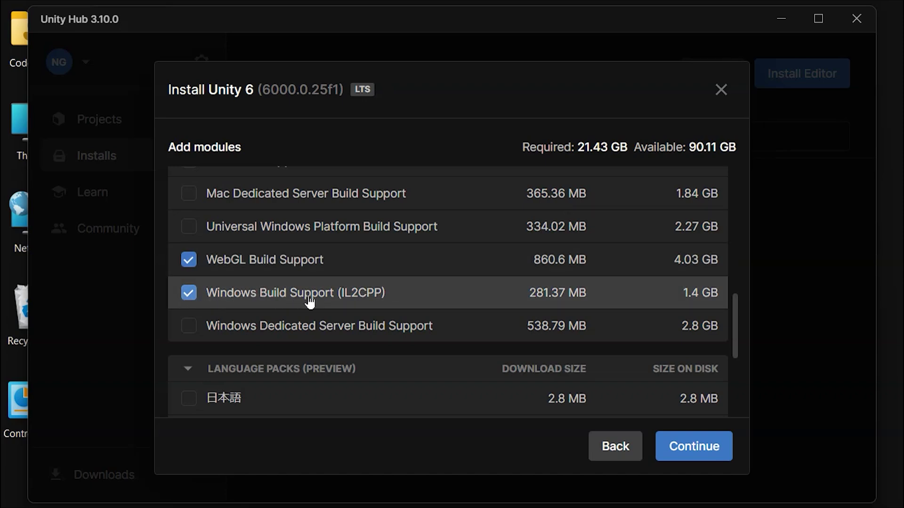
pyautogui.scroll(-4, 330, 308)
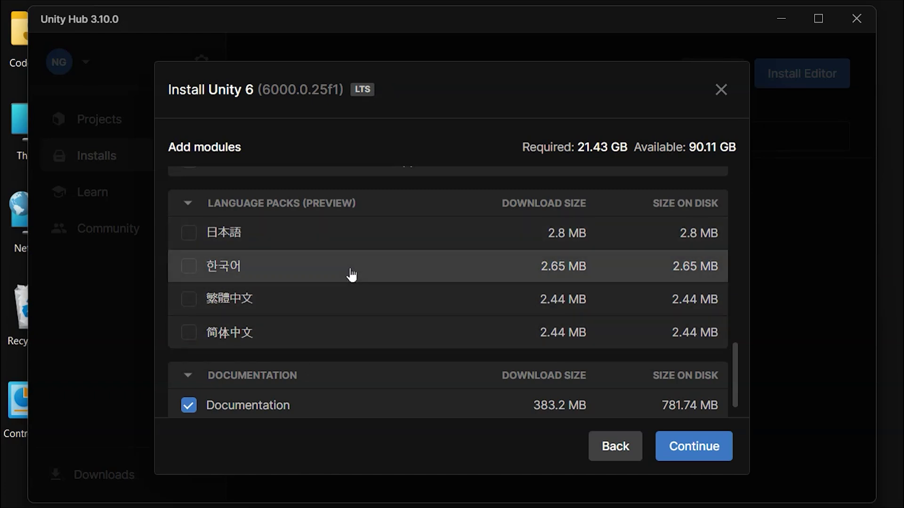
pyautogui.scroll(-1, 351, 275)
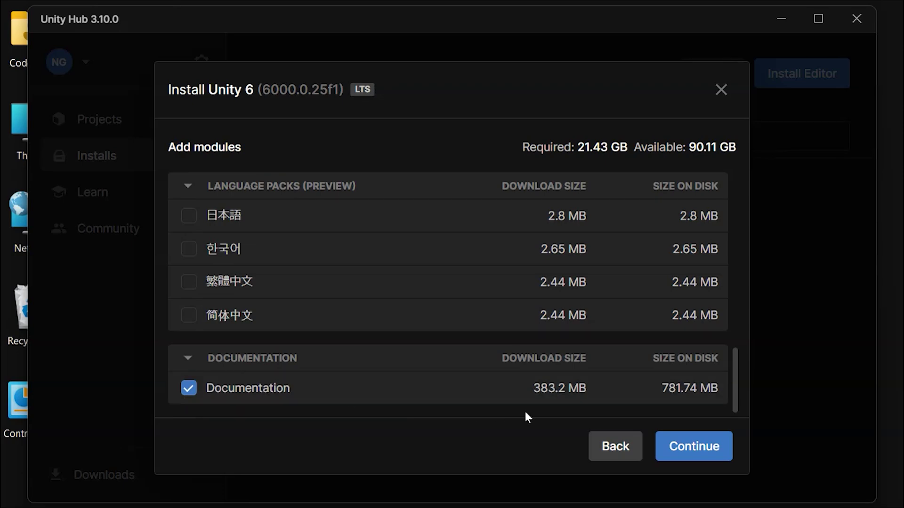
pyautogui.scroll(10, 494, 367)
pyautogui.scroll(1, 494, 369)
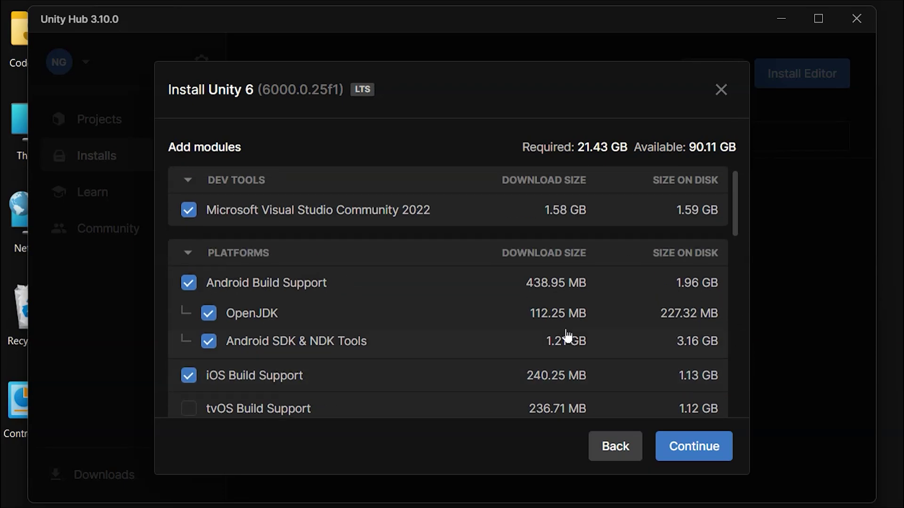
pyautogui.click(700, 454)
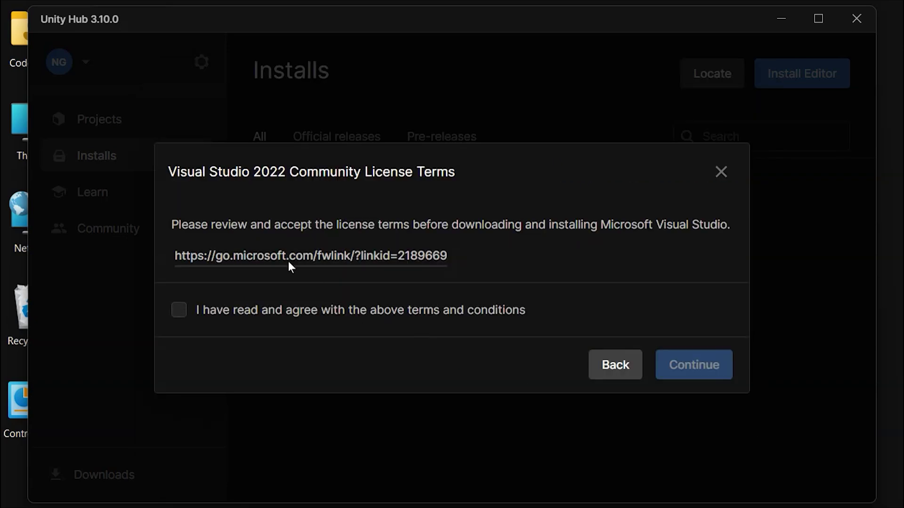
# Accept the Visual Studio 2022 Community and Android SDK/NDK licence terms and start the Unity 6 install
pyautogui.click(232, 317)
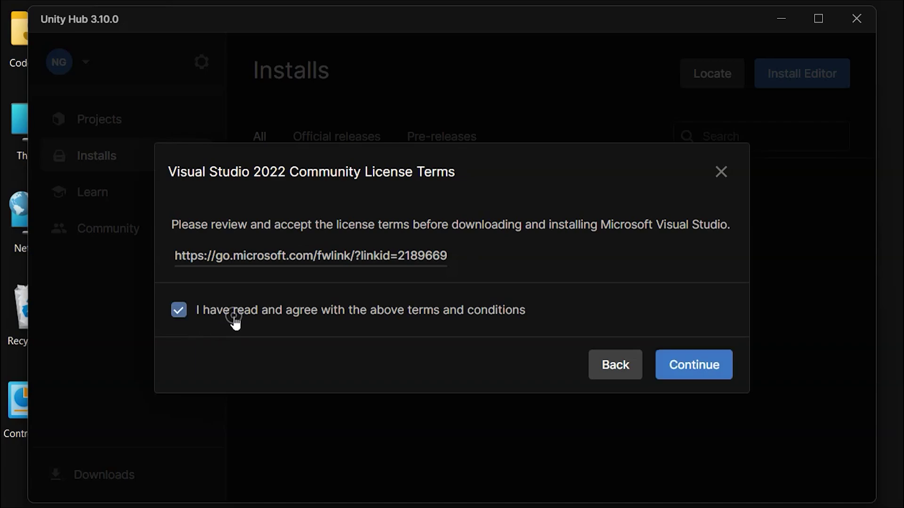
pyautogui.click(689, 372)
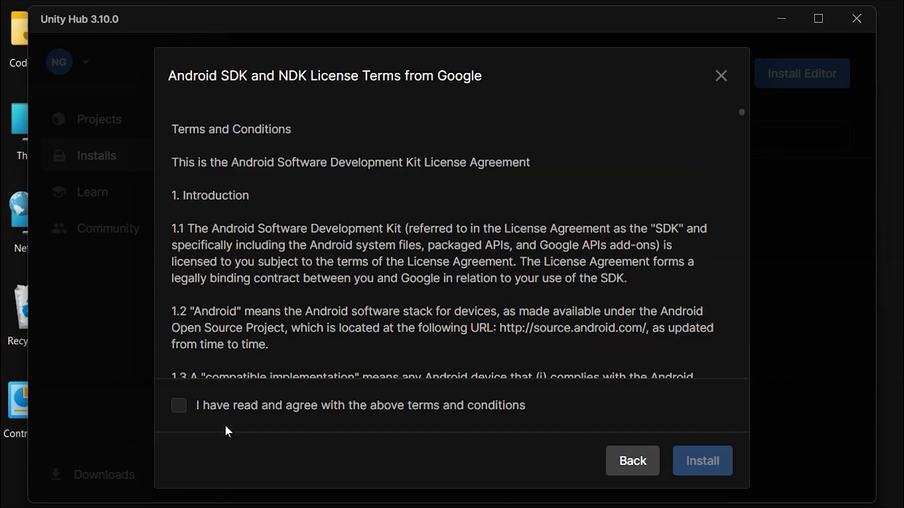
pyautogui.scroll(-10, 450, 249)
pyautogui.click(282, 407)
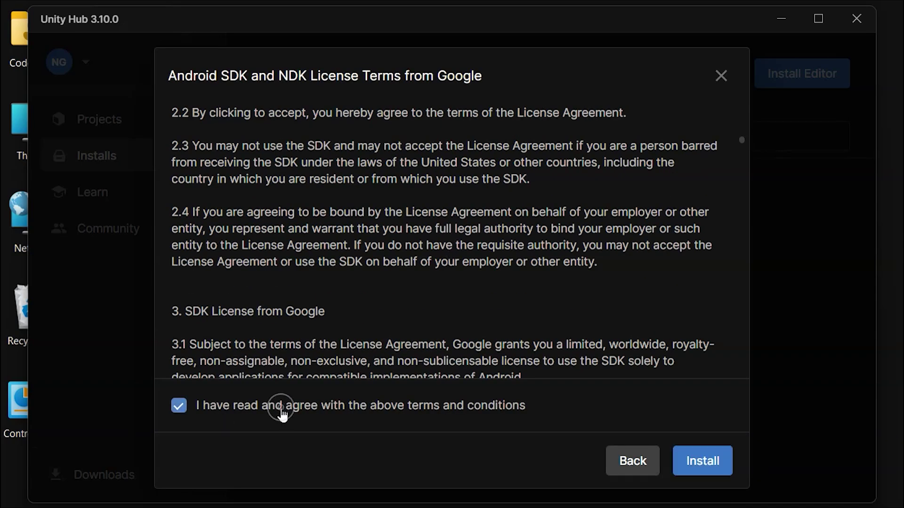
pyautogui.click(690, 466)
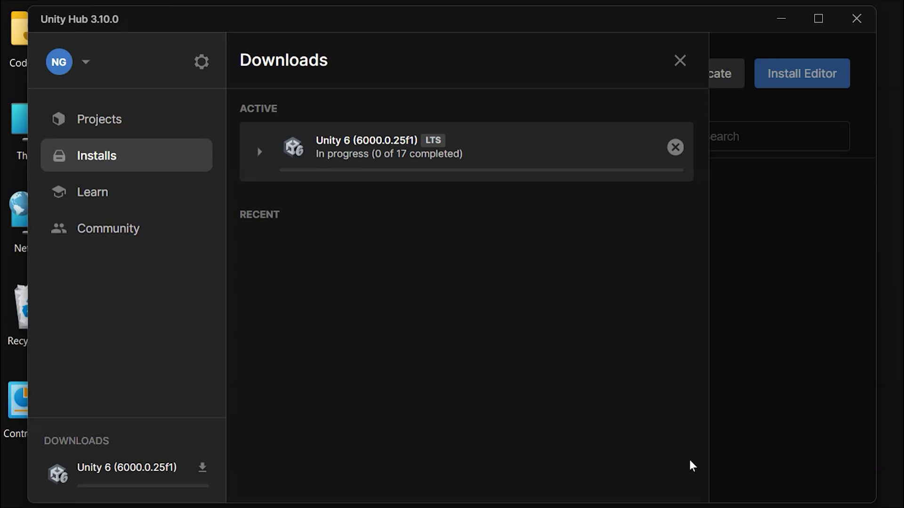
# Expand the Unity 6 download entry to list its 17 module downloads
pyautogui.click(345, 152)
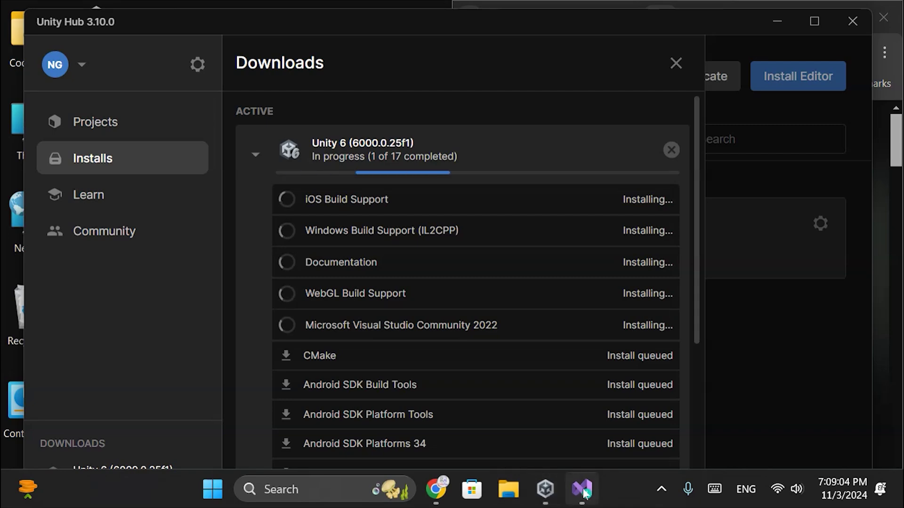
# Bring the Visual Studio Installer forward, let it set itself up, and reposition its dialog
pyautogui.moveTo(583, 494)
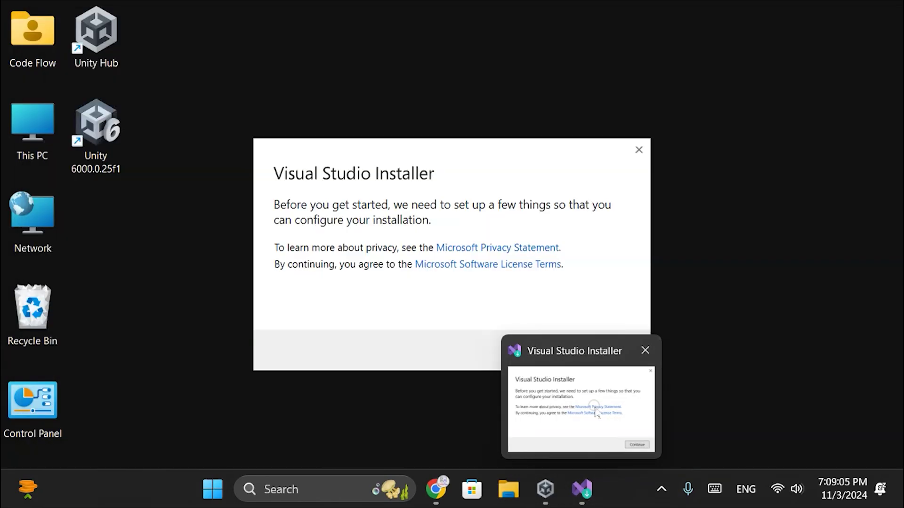
pyautogui.click(536, 340)
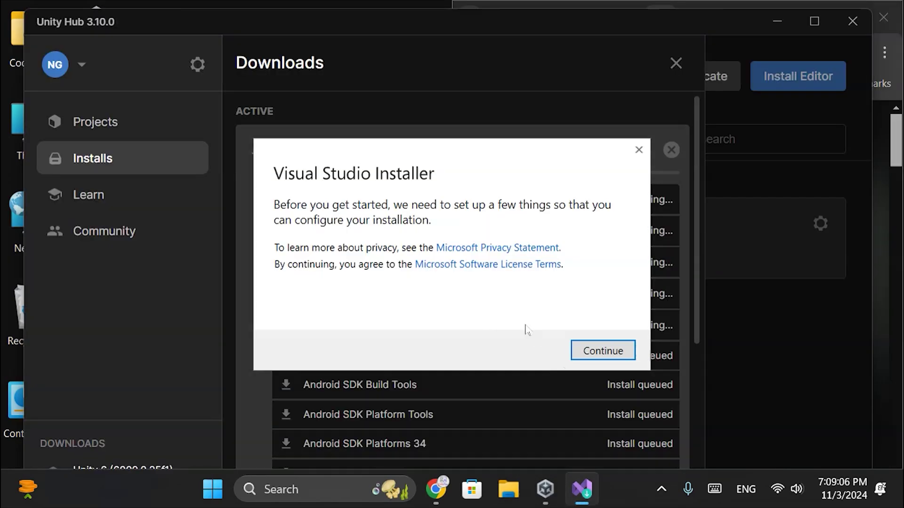
pyautogui.click(606, 352)
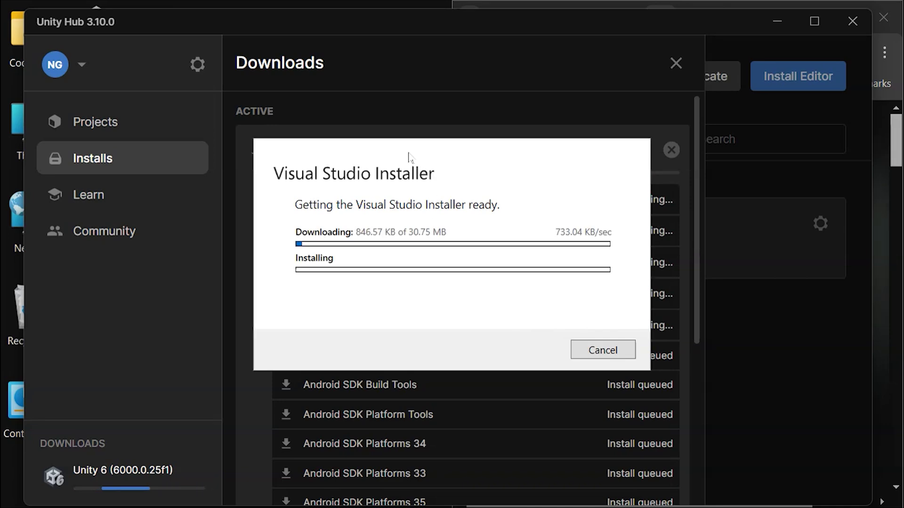
pyautogui.moveTo(409, 157); pyautogui.dragTo(570, 229)
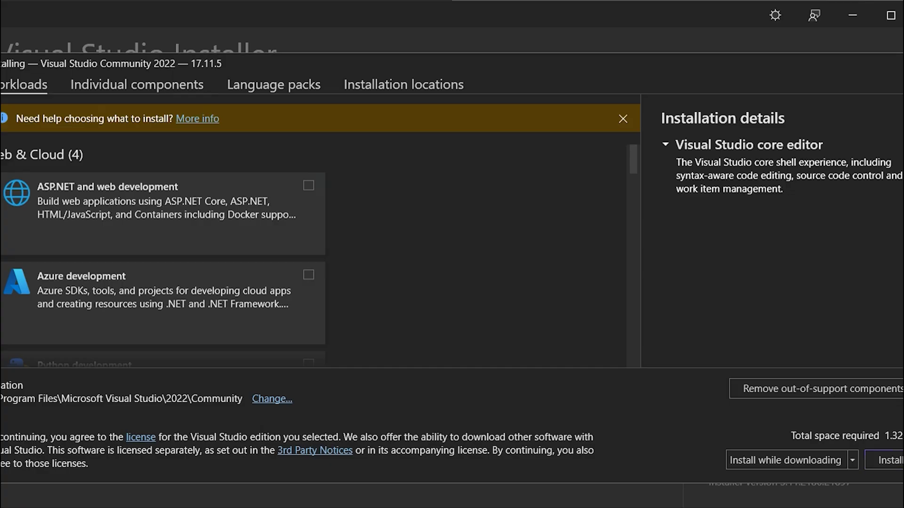
# Tick the Game development with Unity workload and install Visual Studio Community 2022
pyautogui.scroll(-2, 272, 208)
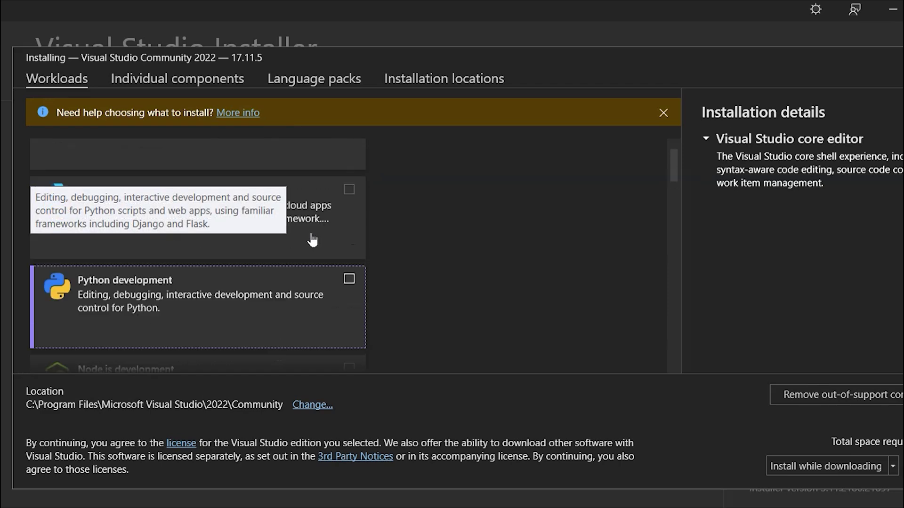
pyautogui.scroll(-10, 492, 221)
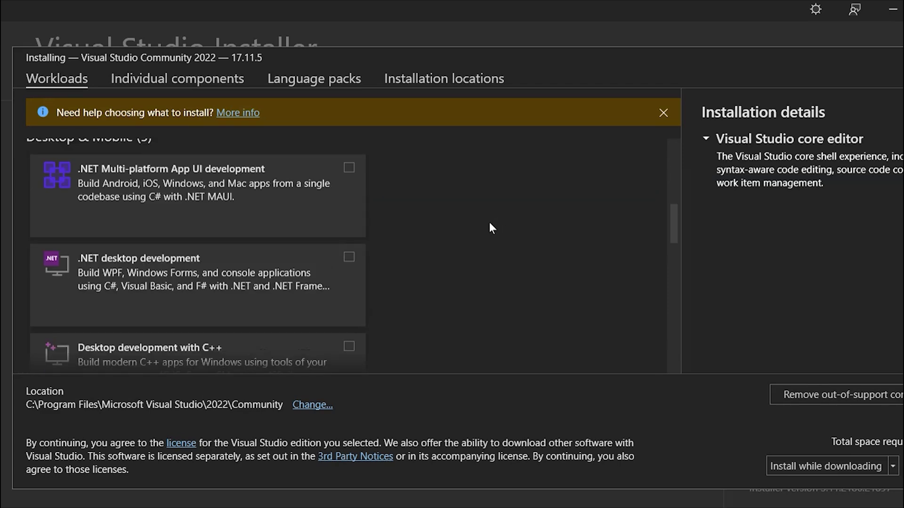
pyautogui.scroll(-2, 490, 224)
pyautogui.click(273, 245)
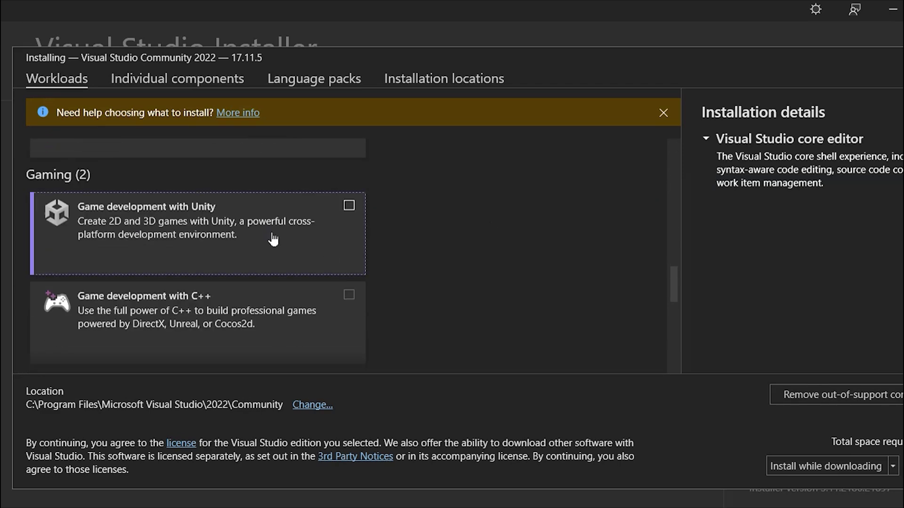
pyautogui.scroll(-3, 184, 230)
pyautogui.scroll(4, 221, 244)
pyautogui.scroll(-5, 221, 245)
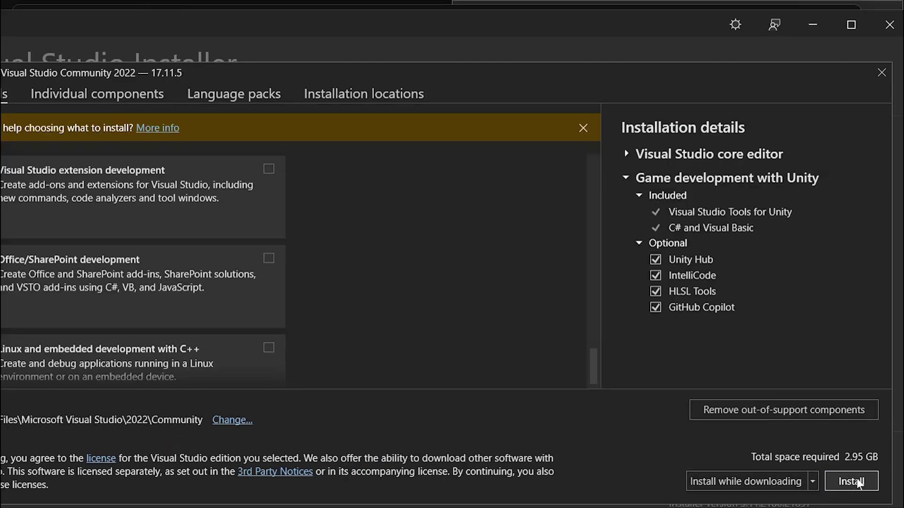
pyautogui.click(851, 481)
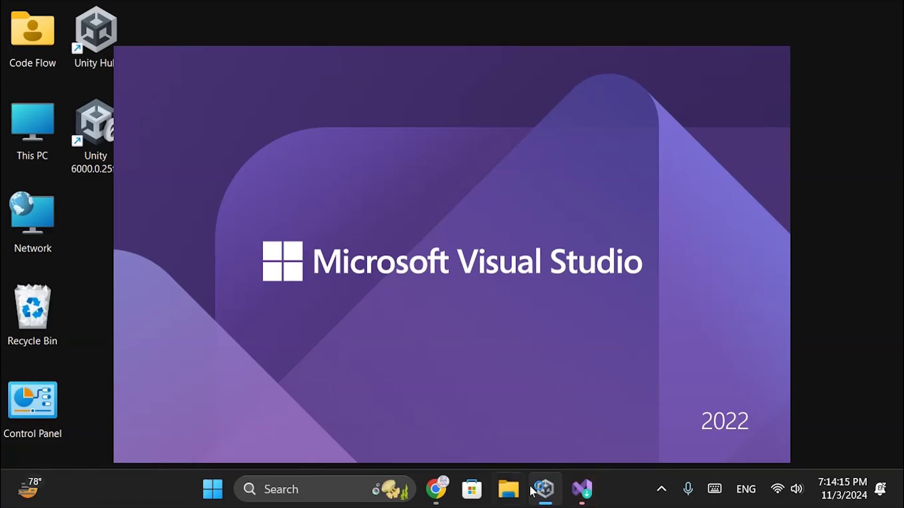
# Close the installer, skip Visual Studio sign-in, start with General settings, then return to Unity Hub
pyautogui.click(582, 489)
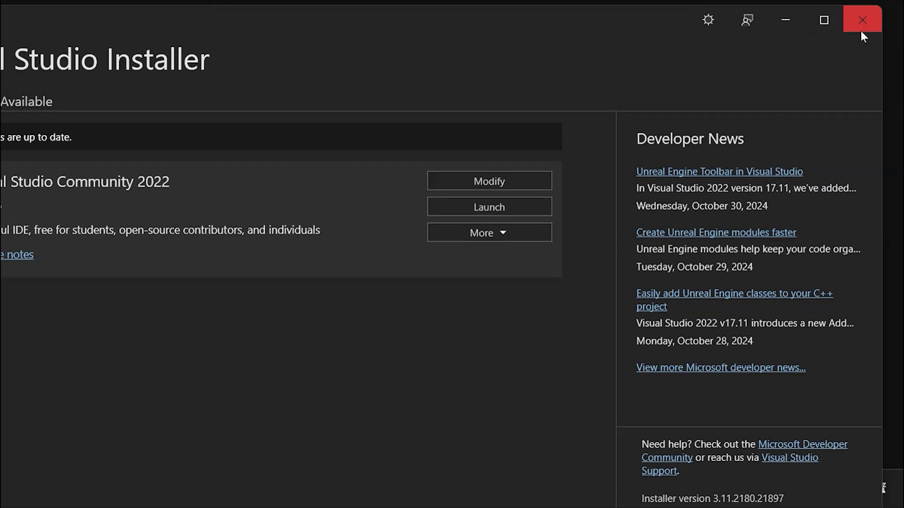
pyautogui.click(874, 24)
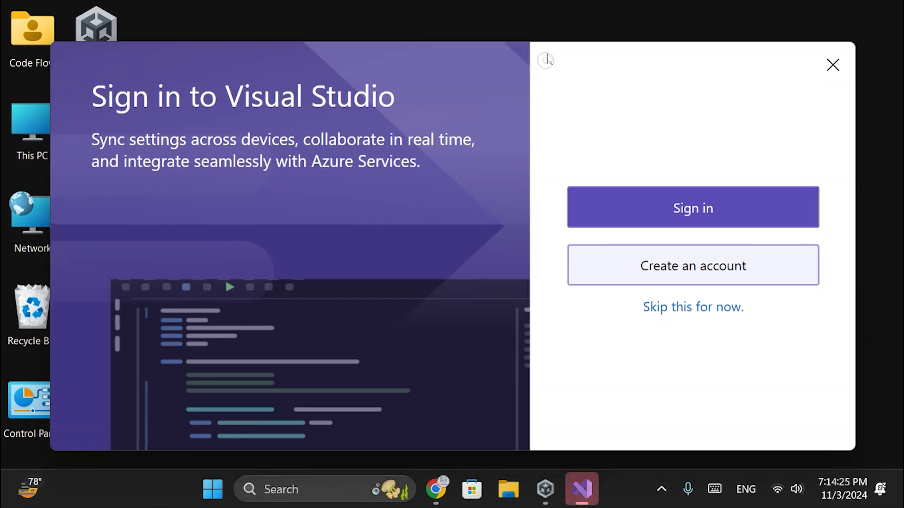
pyautogui.click(685, 306)
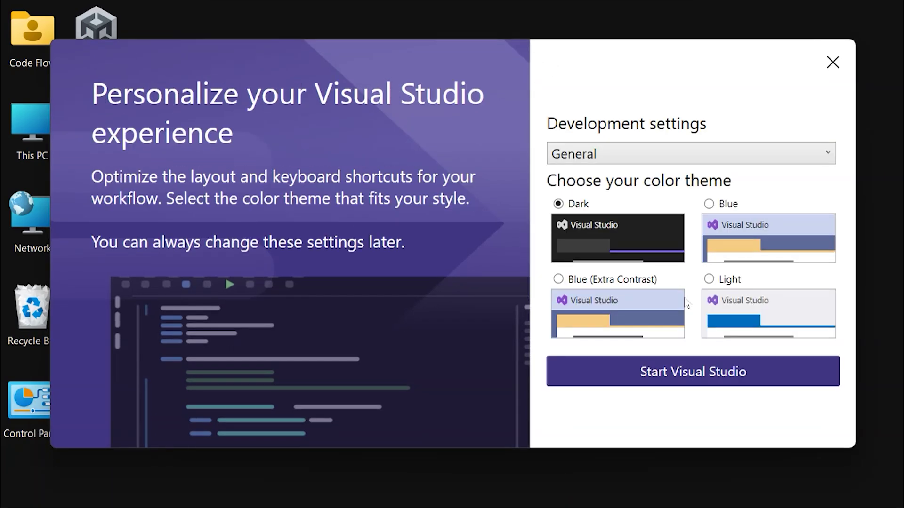
pyautogui.click(598, 160)
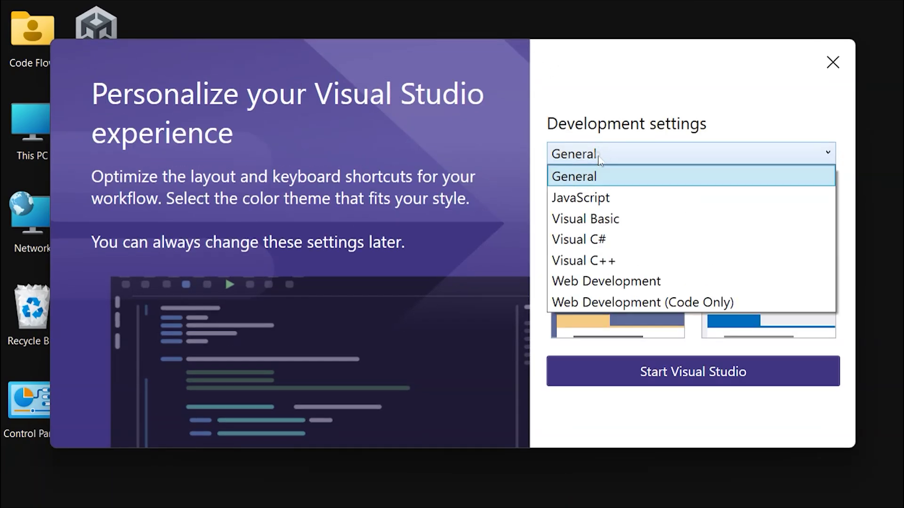
pyautogui.click(599, 158)
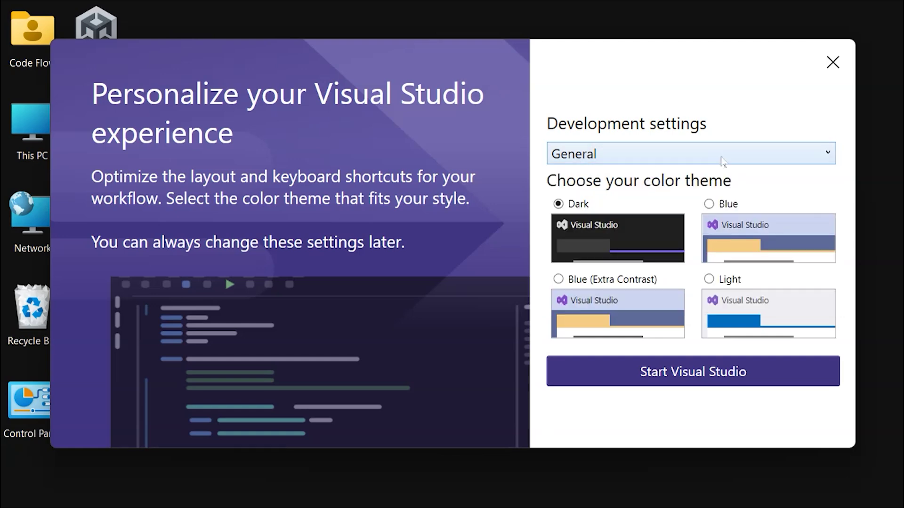
pyautogui.click(700, 375)
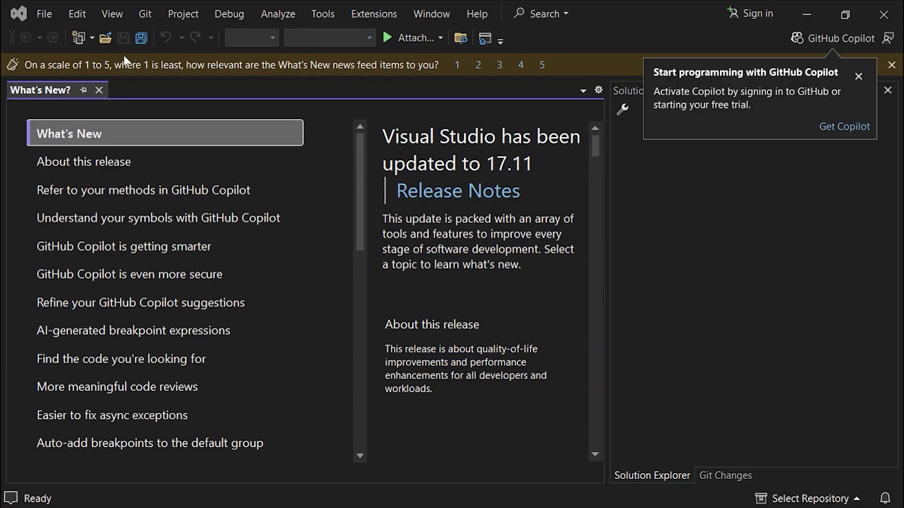
pyautogui.click(885, 14)
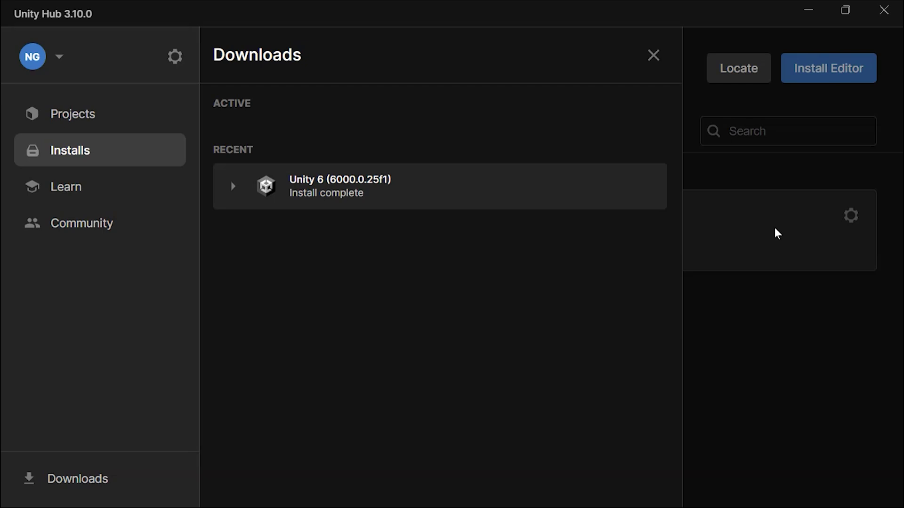
# Confirm Unity 6's Android, iOS, WebGL and Windows modules installed, then close Downloads
pyautogui.click(232, 188)
pyautogui.scroll(-5, 413, 335)
pyautogui.scroll(5, 416, 347)
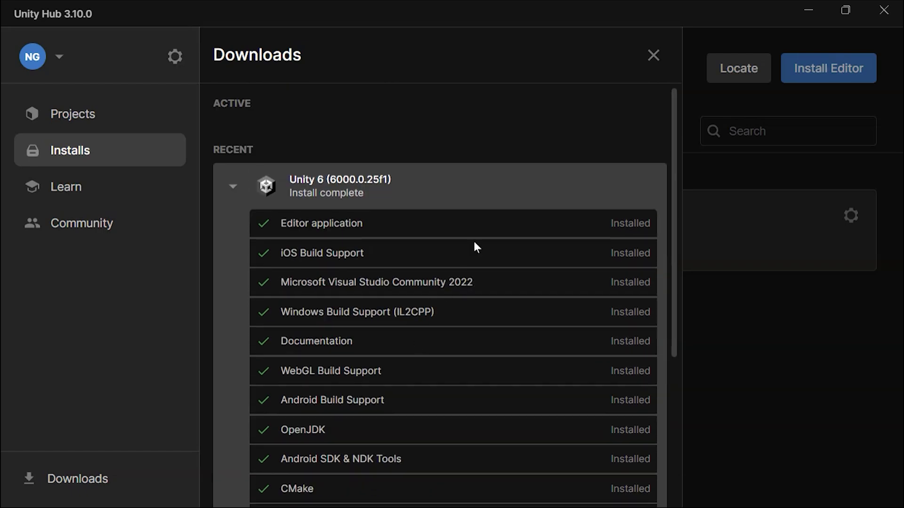
pyautogui.click(653, 55)
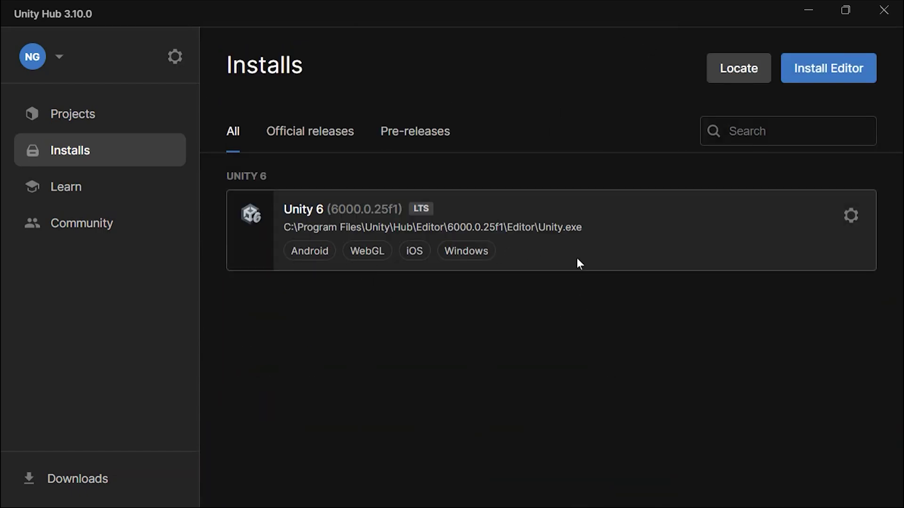
pyautogui.click(852, 216)
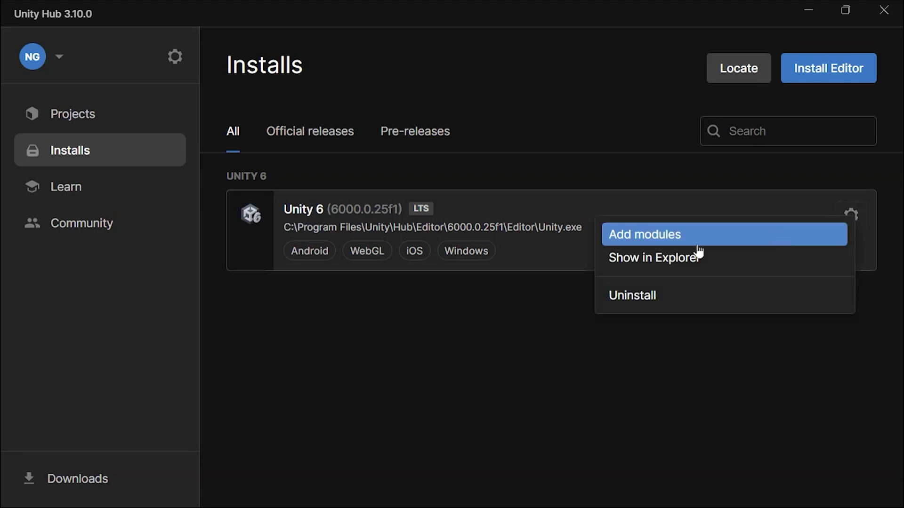
pyautogui.click(637, 238)
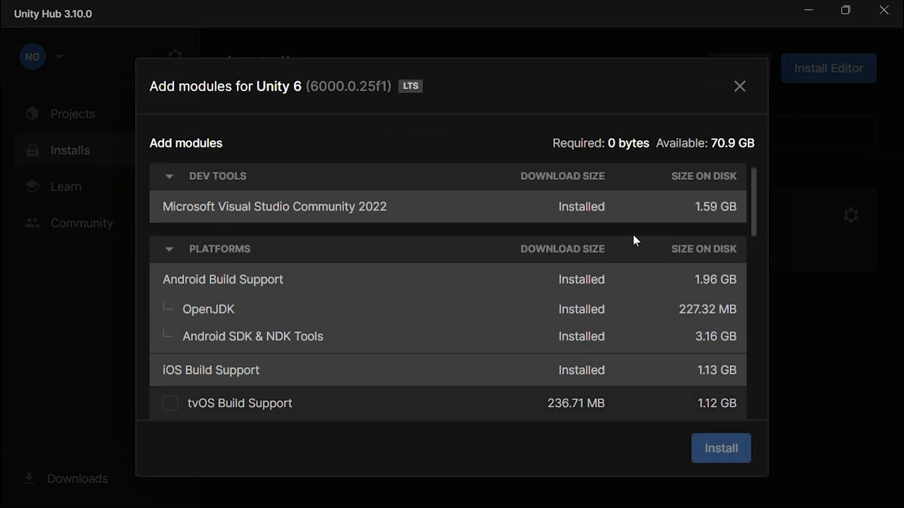
pyautogui.scroll(-3, 612, 264)
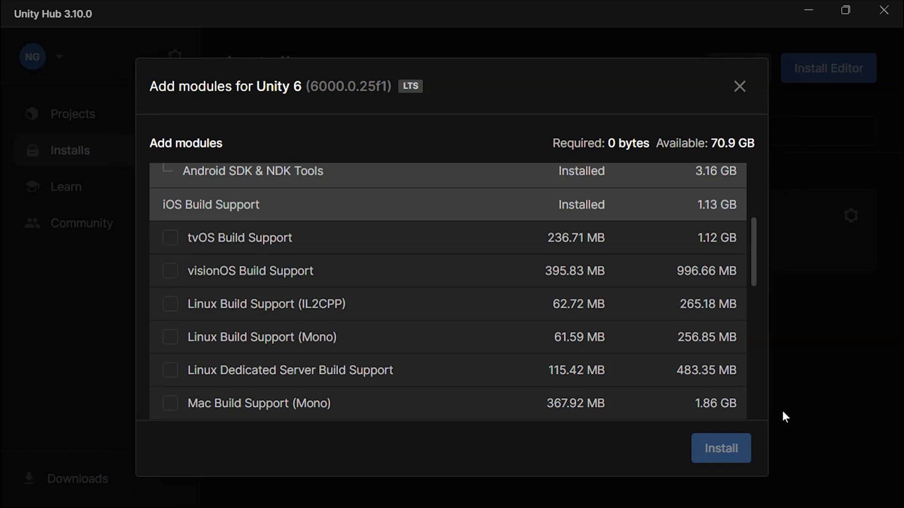
pyautogui.click(737, 87)
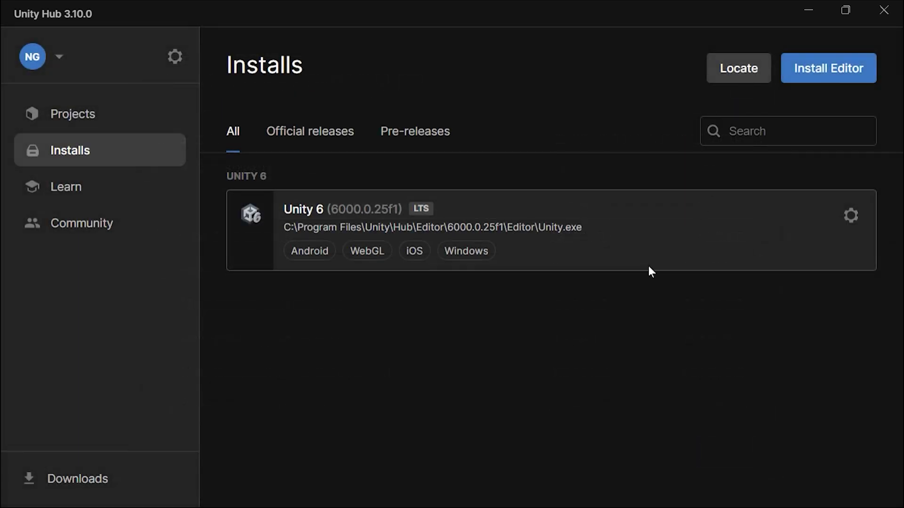